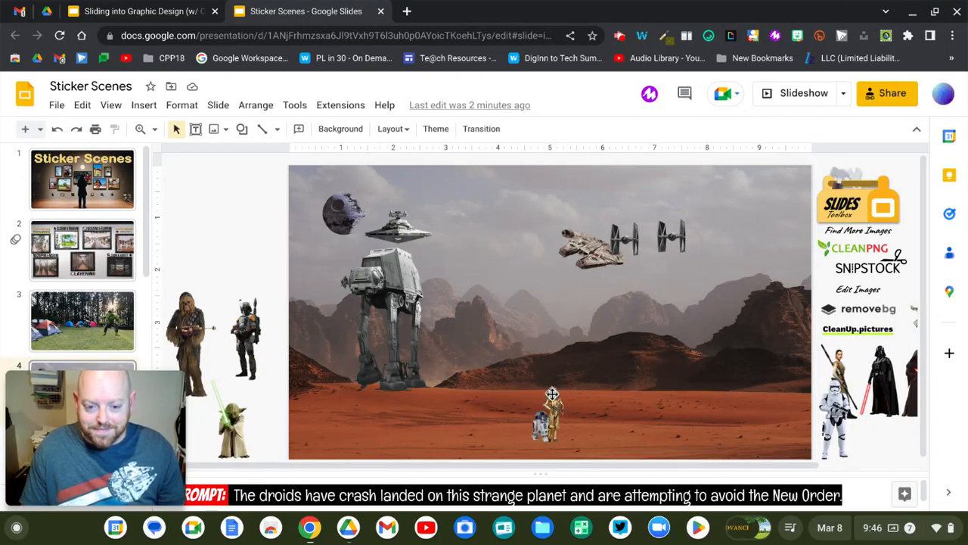
- Examine the ordering and rotation options available for the R2-D2 image in the desert scene
{"action": "left_click", "coordinate": [552, 393]}
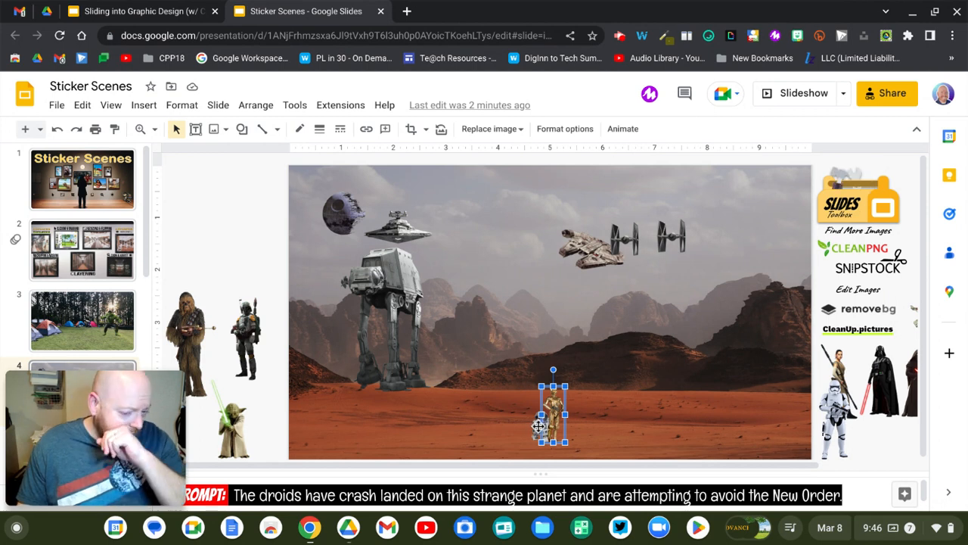
{"action": "left_click", "coordinate": [539, 426]}
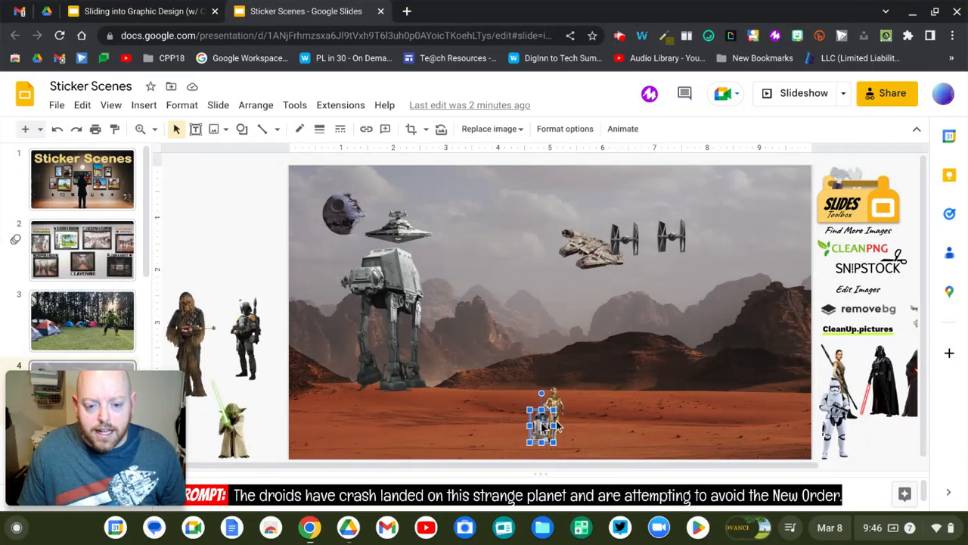
{"action": "left_click", "coordinate": [575, 423]}
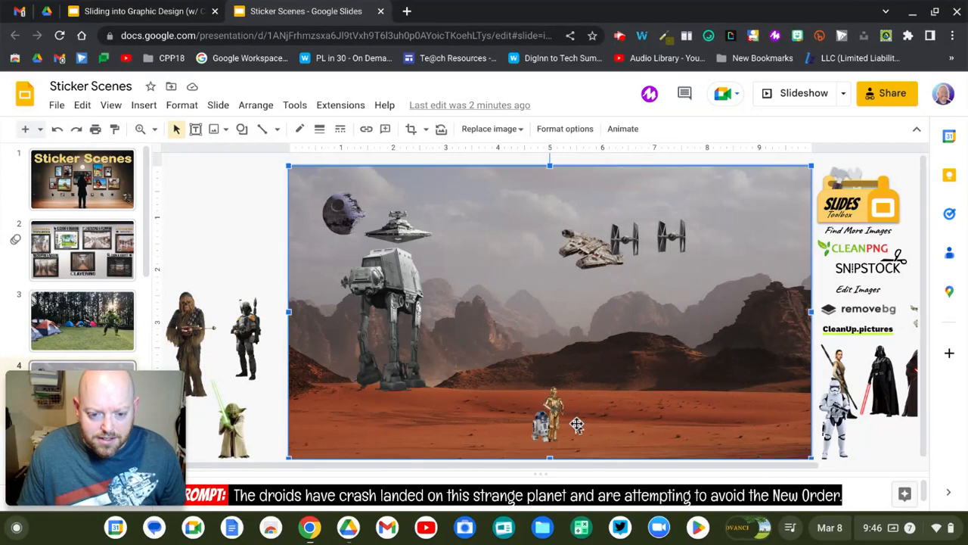
{"action": "left_click", "coordinate": [538, 424]}
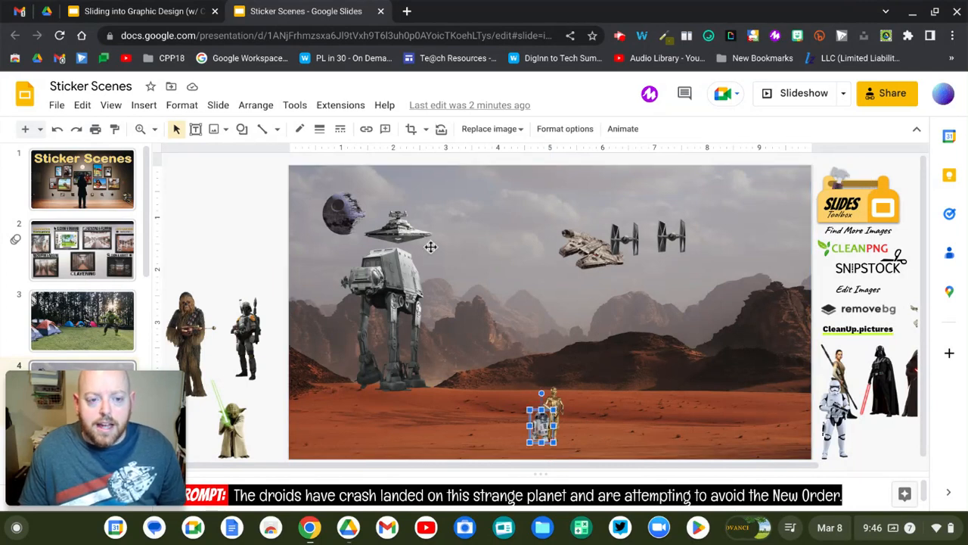
{"action": "left_click", "coordinate": [255, 106]}
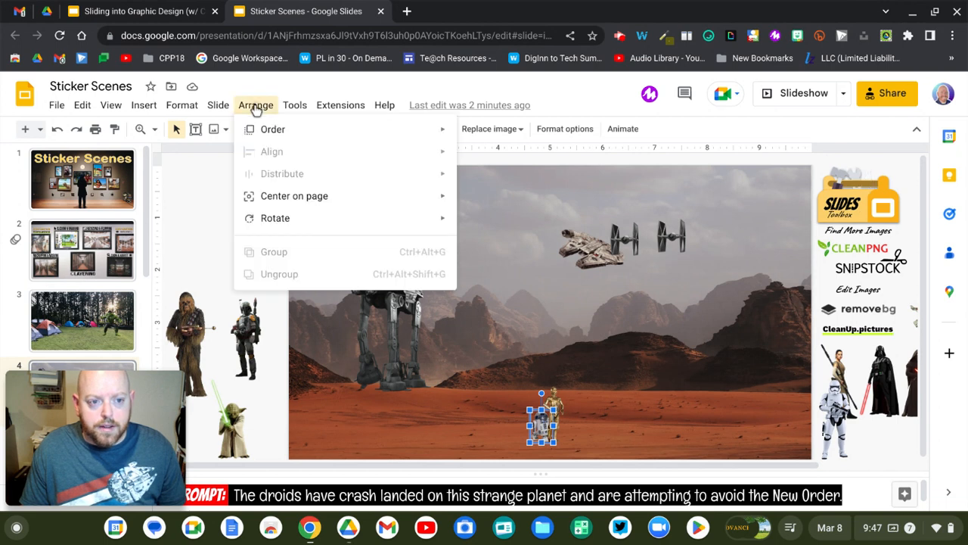
{"action": "mouse_move", "coordinate": [267, 131]}
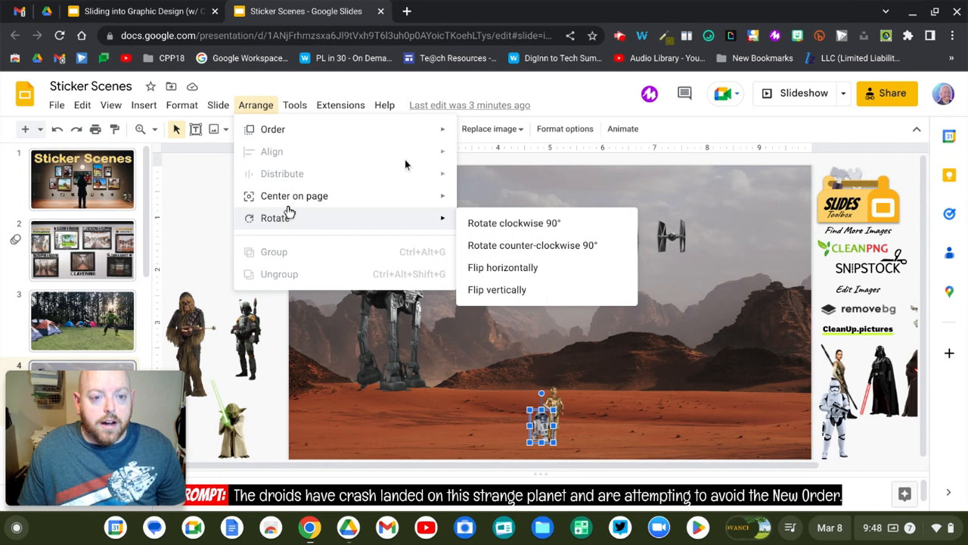
{"action": "mouse_move", "coordinate": [443, 139]}
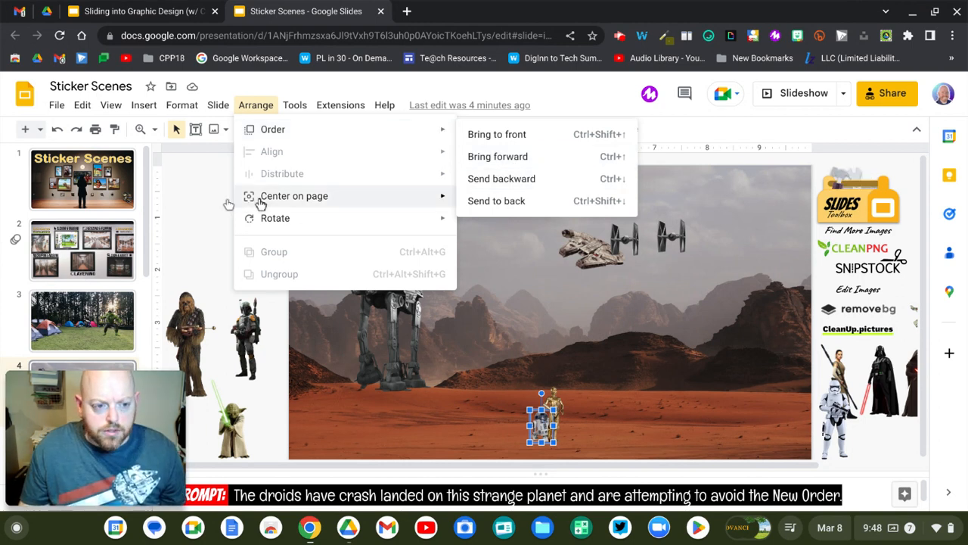
{"action": "left_click", "coordinate": [458, 329]}
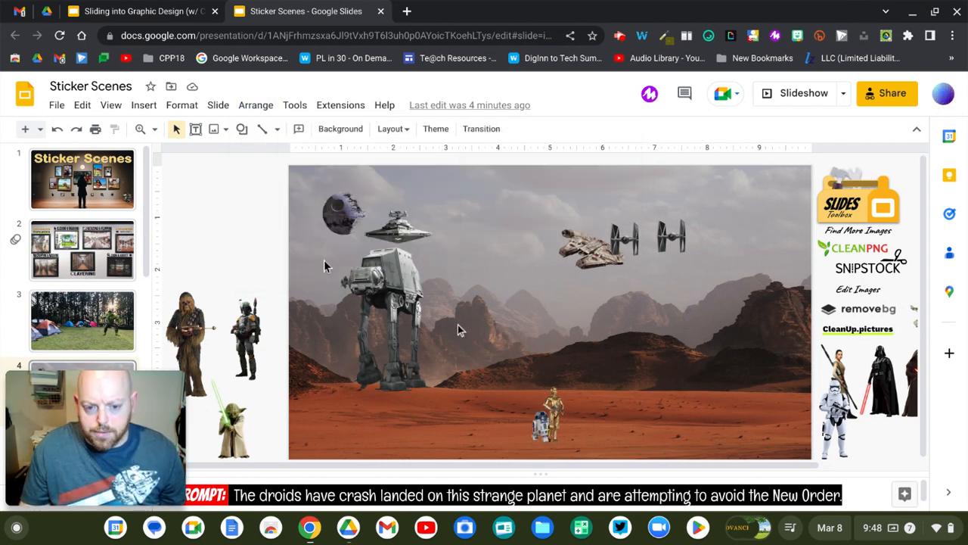
- Bring the R2-D2 image forward one layer relative to the gold droid beside it
{"action": "left_click", "coordinate": [538, 425]}
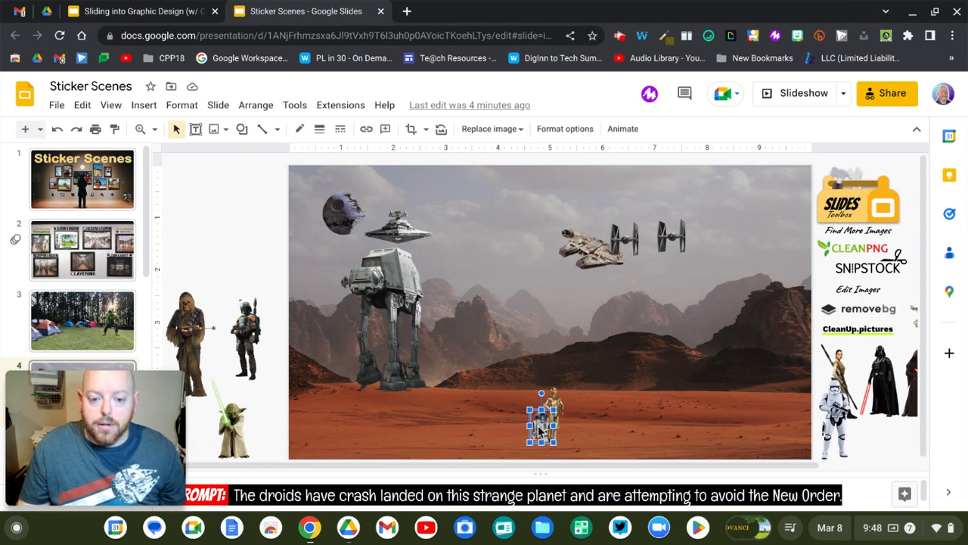
{"action": "key", "text": "ctrl+Up"}
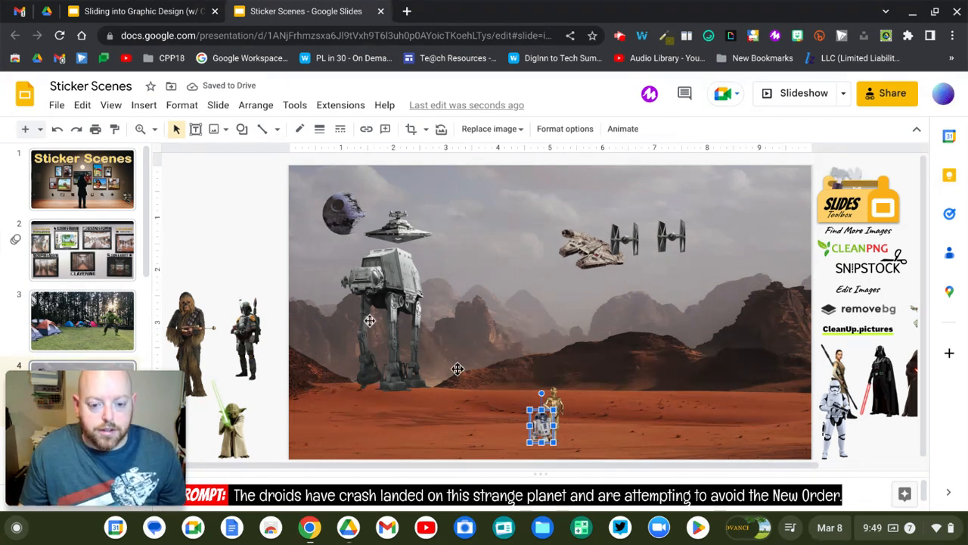
{"action": "left_click", "coordinate": [250, 259]}
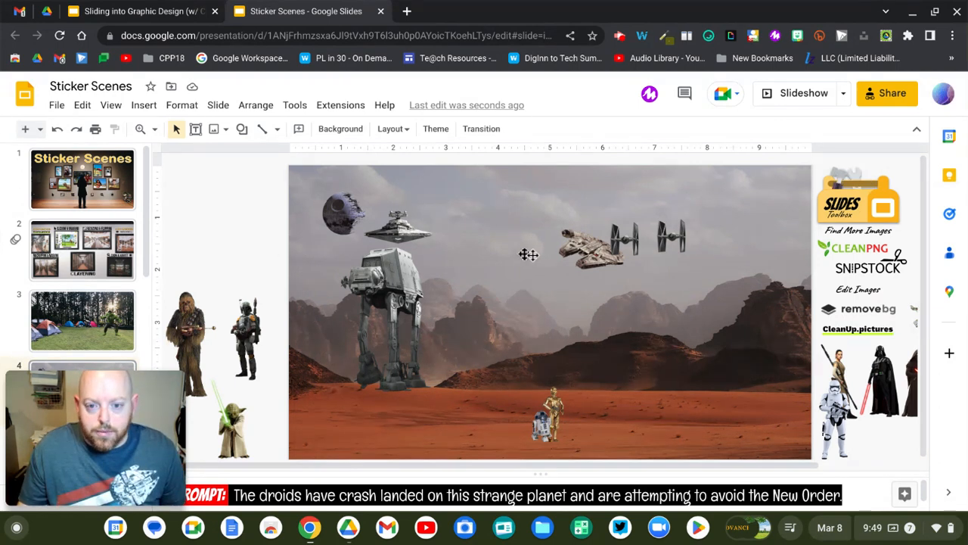
- Try sending the TIE fighter that overlaps the Millennium Falcon to the back on its own, and undo it
{"action": "left_click", "coordinate": [578, 250]}
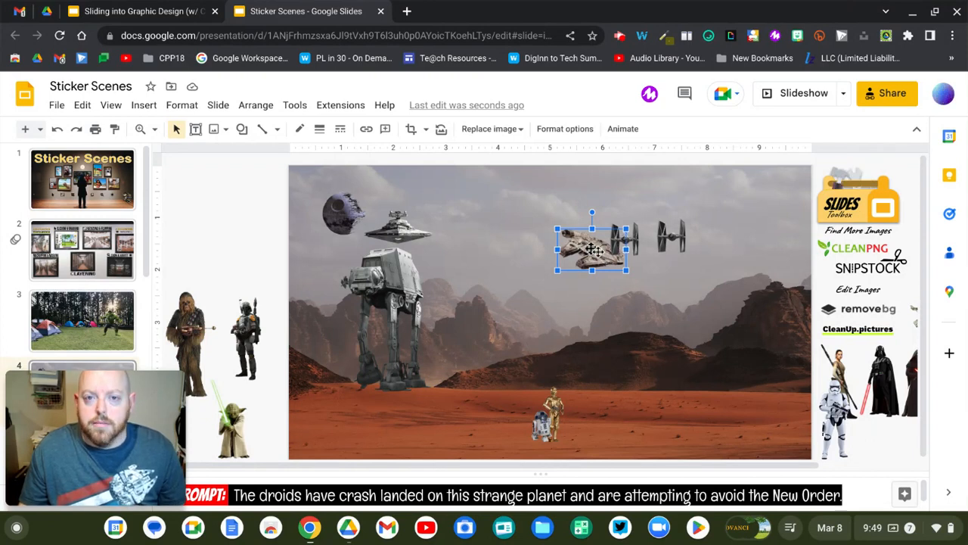
{"action": "left_click", "coordinate": [633, 241]}
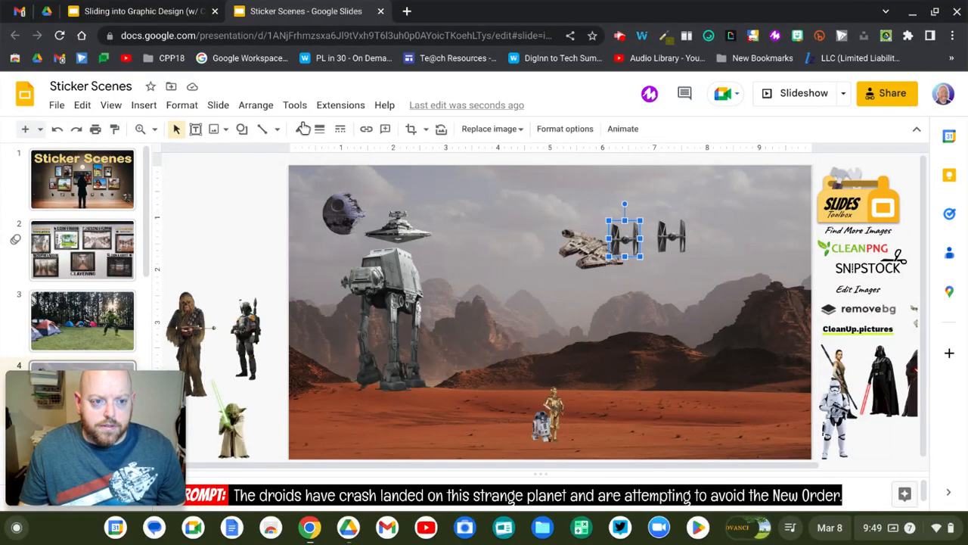
{"action": "left_click", "coordinate": [257, 105]}
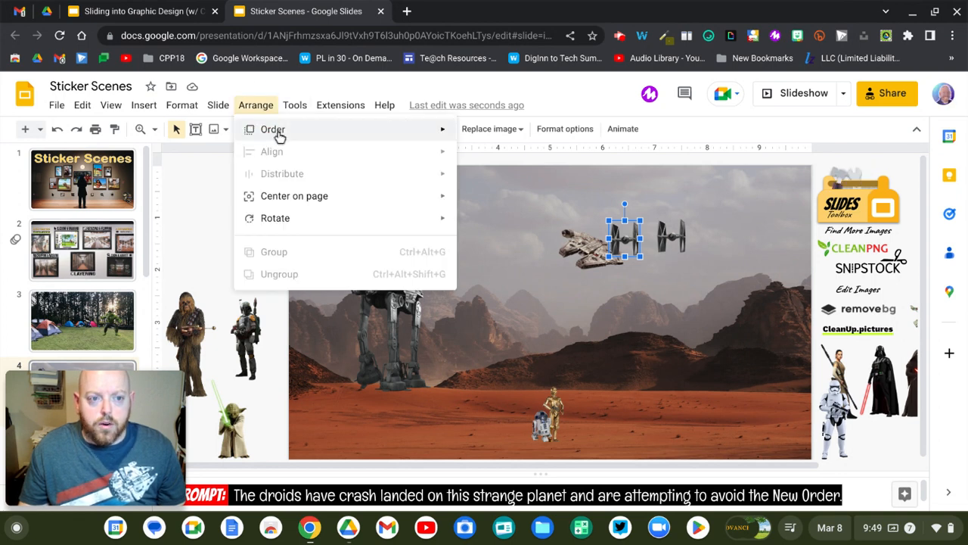
{"action": "mouse_move", "coordinate": [303, 134]}
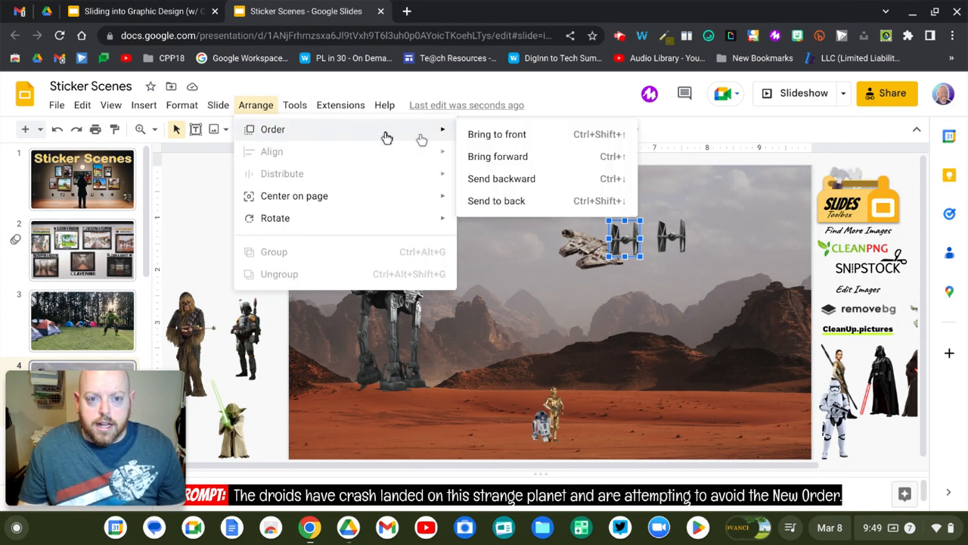
{"action": "left_click", "coordinate": [496, 200]}
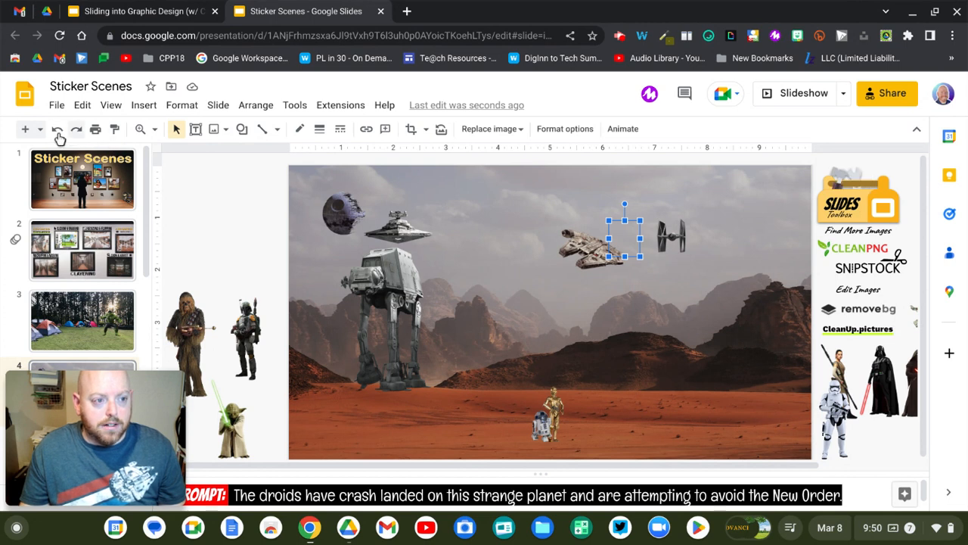
{"action": "left_click", "coordinate": [57, 130]}
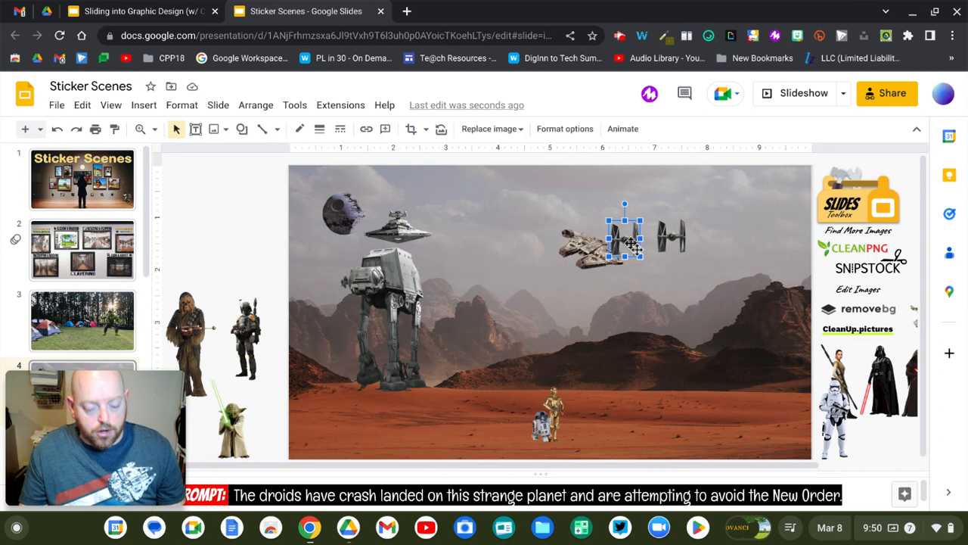
- Send the desert background and the TIE fighter overlapping the Millennium Falcon to the back together
{"action": "left_click", "coordinate": [671, 305]}
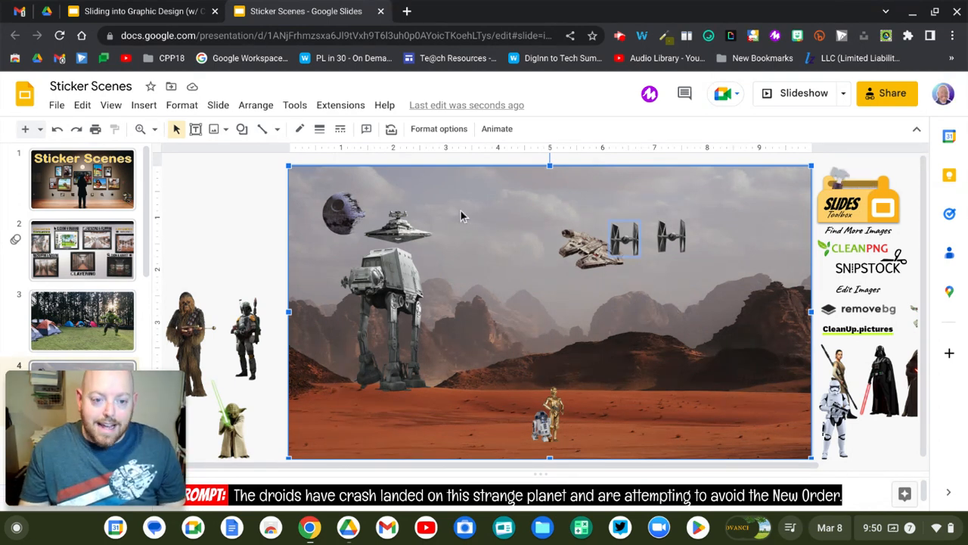
{"action": "left_click", "coordinate": [257, 105]}
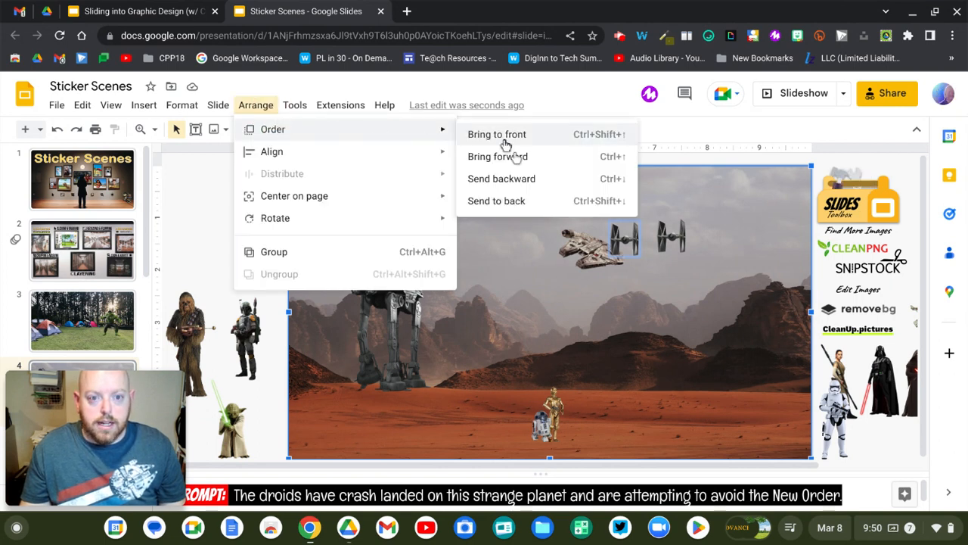
{"action": "left_click", "coordinate": [495, 202]}
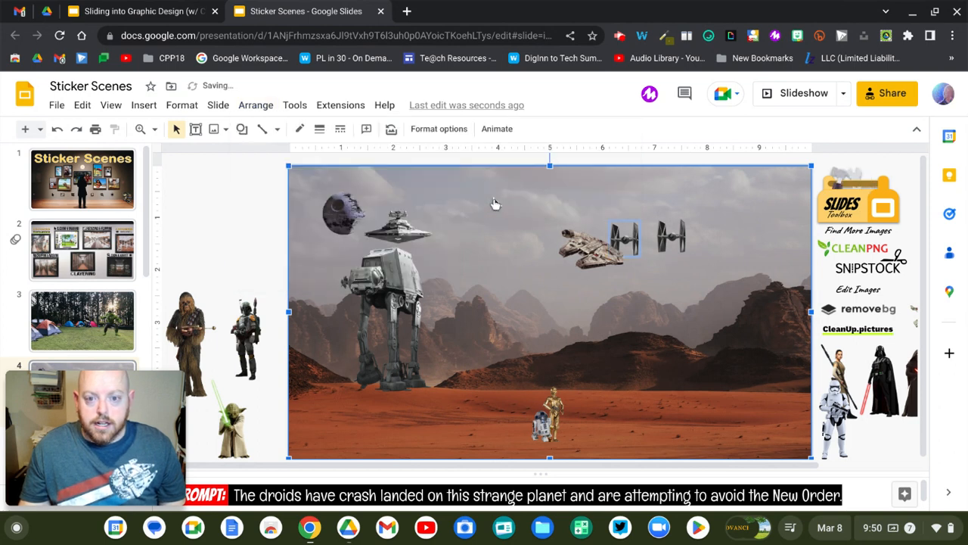
{"action": "left_click", "coordinate": [276, 210]}
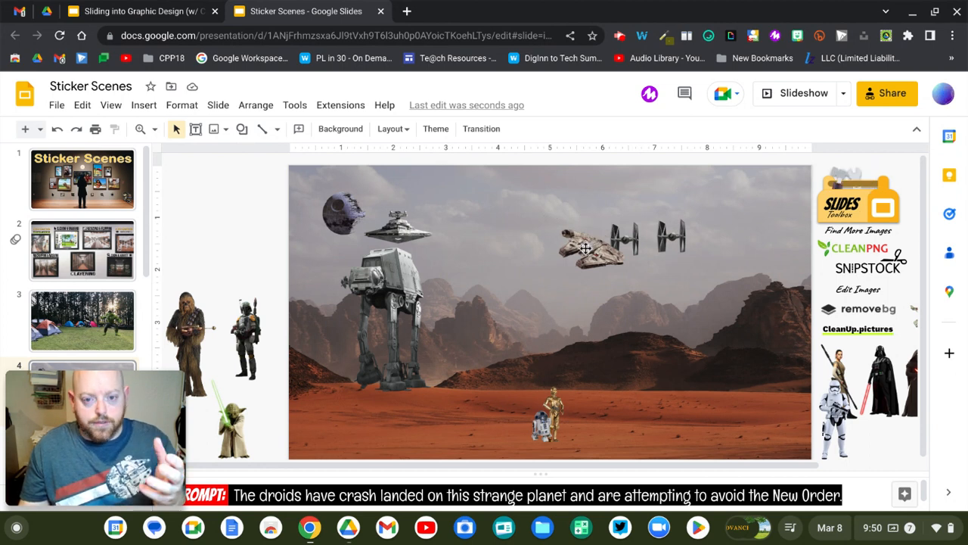
- Shrink the Star Destroyer and move it over the lower edge of the Death Star
{"action": "left_click", "coordinate": [585, 248]}
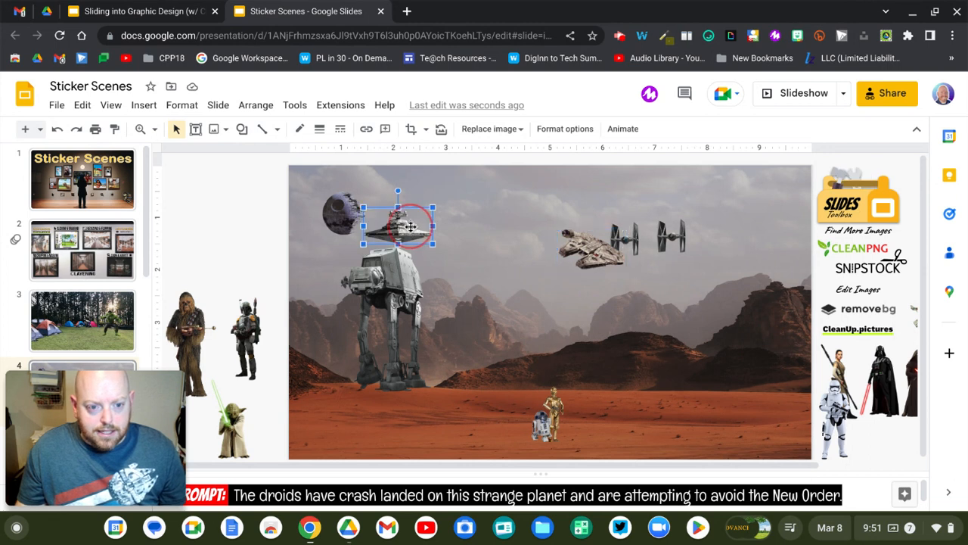
{"action": "left_click", "coordinate": [412, 231]}
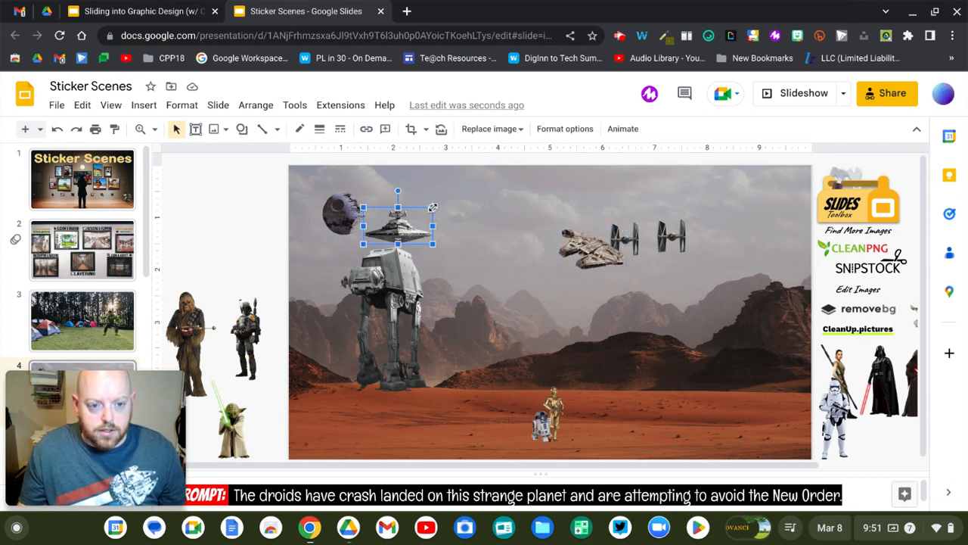
{"action": "left_click_drag", "start_coordinate": [432, 207], "coordinate": [405, 223]}
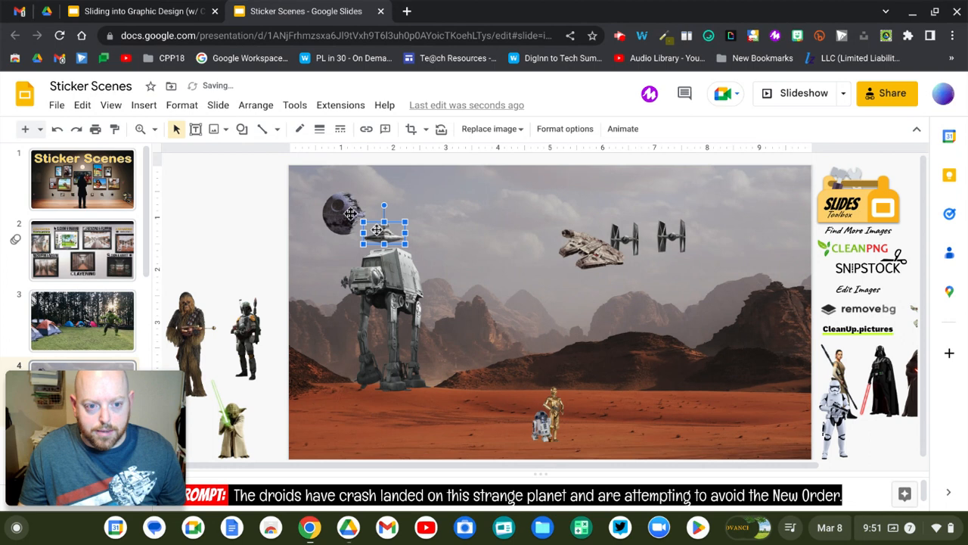
{"action": "left_click", "coordinate": [380, 234]}
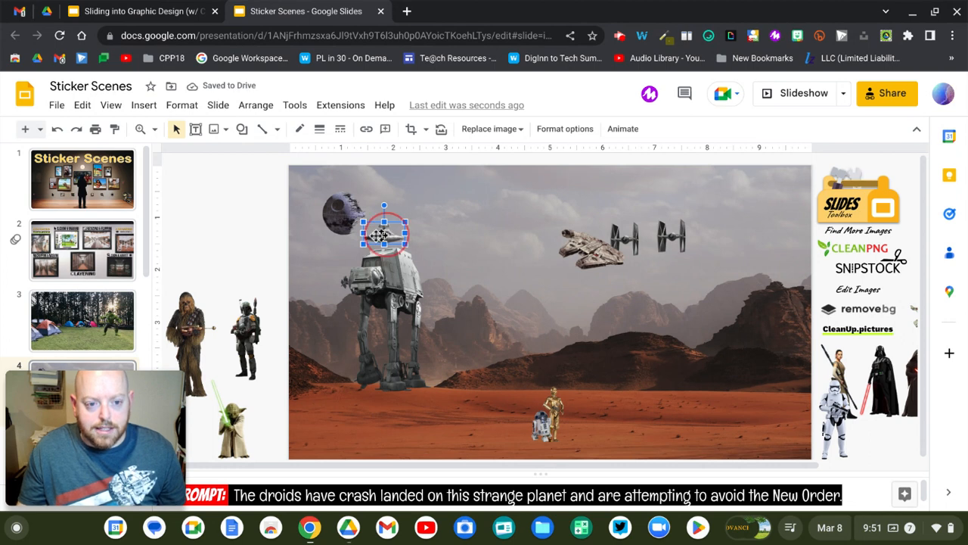
{"action": "left_click_drag", "start_coordinate": [379, 235], "coordinate": [359, 233]}
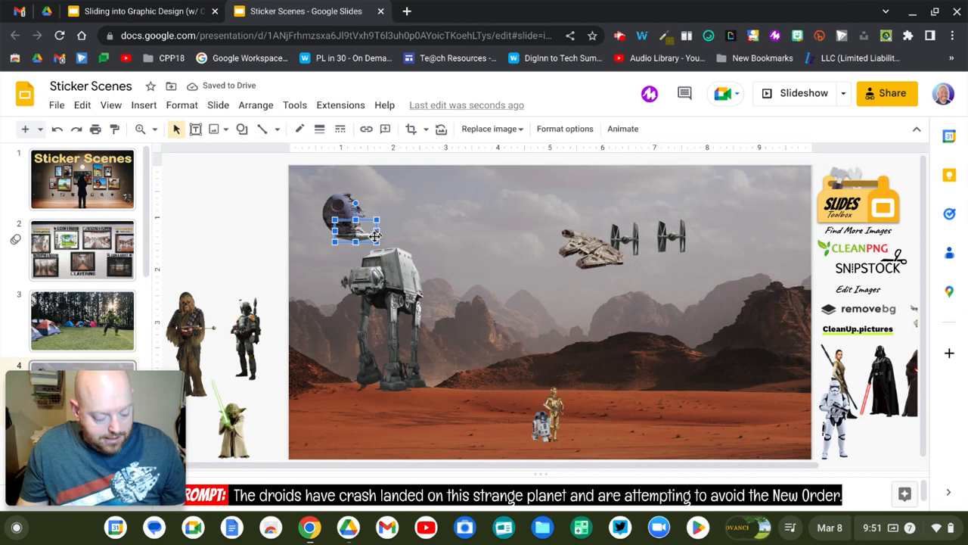
- Duplicate the small Star Destroyer, place the copy just above the AT-AT walker and enlarge it slightly
{"action": "left_click_drag", "start_coordinate": [374, 237], "coordinate": [386, 242]}
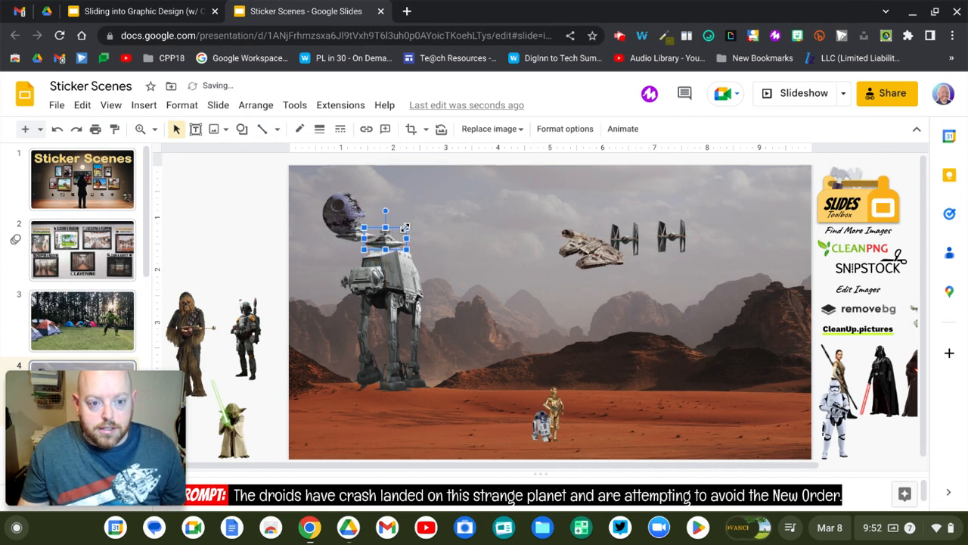
{"action": "left_click_drag", "start_coordinate": [406, 227], "coordinate": [412, 224]}
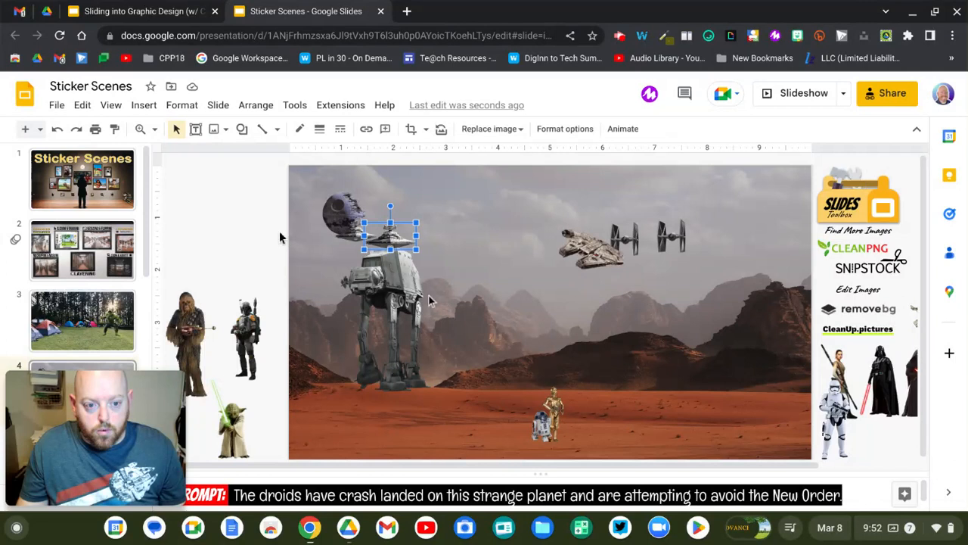
{"action": "left_click", "coordinate": [279, 238]}
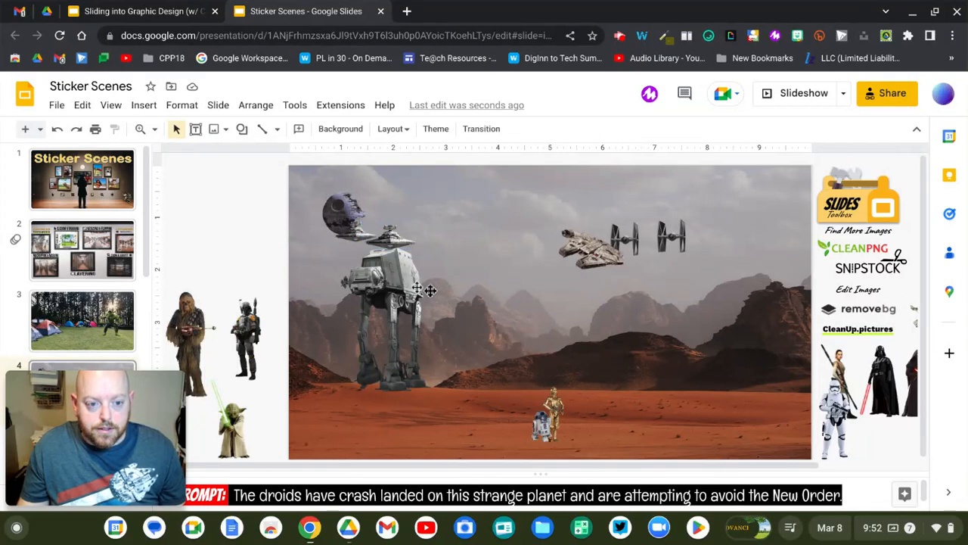
- Enlarge the AT-AT walker slightly so that its top overlaps the Star Destroyer above it
{"action": "left_click", "coordinate": [398, 275]}
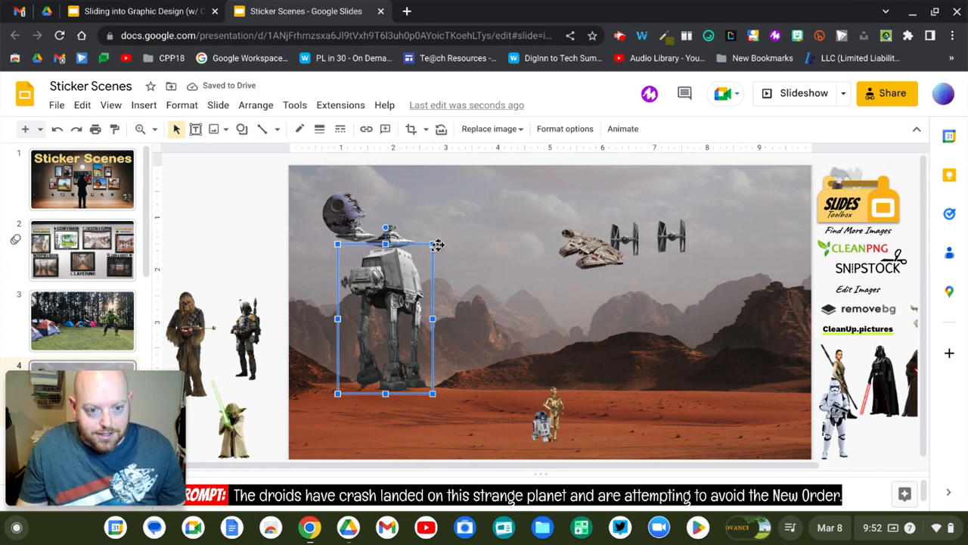
{"action": "left_click_drag", "start_coordinate": [434, 246], "coordinate": [439, 242]}
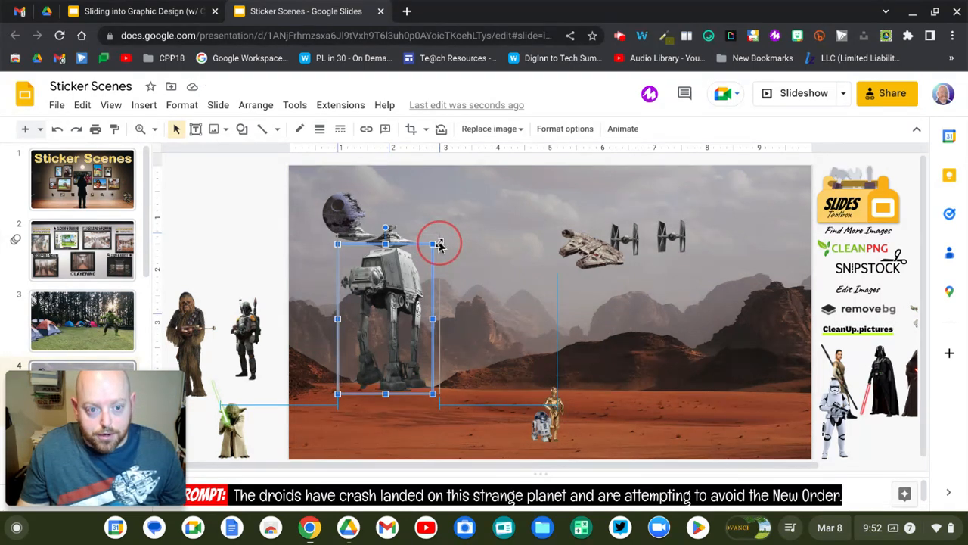
{"action": "left_click_drag", "start_coordinate": [439, 245], "coordinate": [441, 245]}
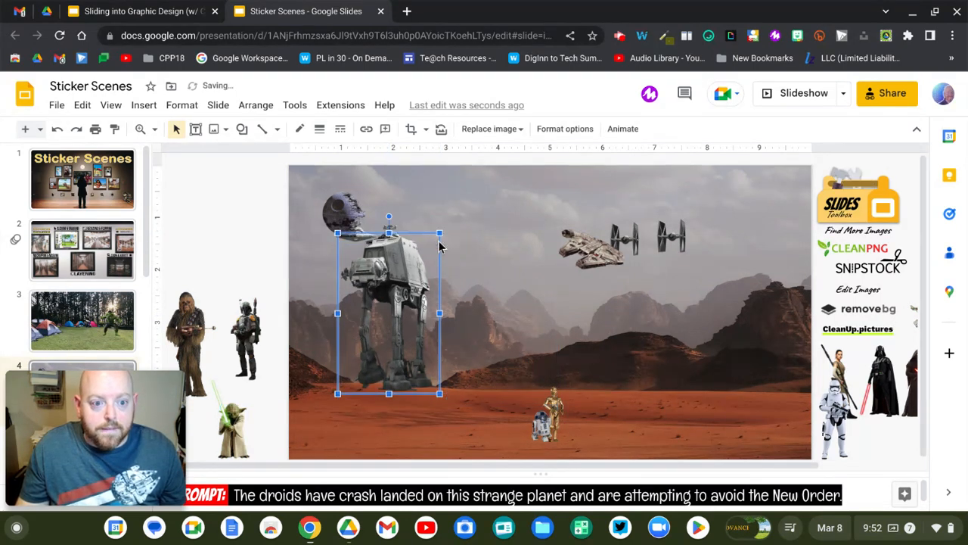
{"action": "left_click", "coordinate": [253, 235]}
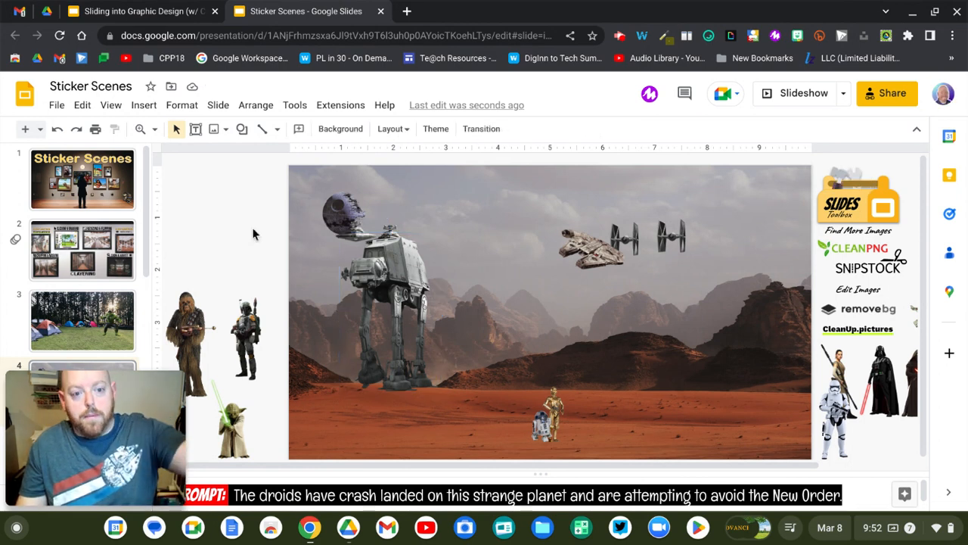